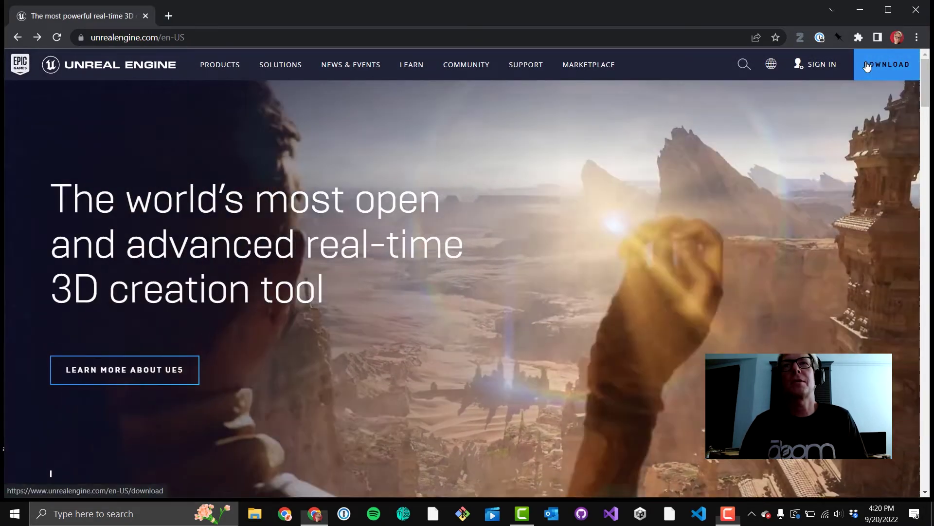
Step: Download the Epic Games Launcher installer from the Unreal Engine download page
left_click(869, 66)
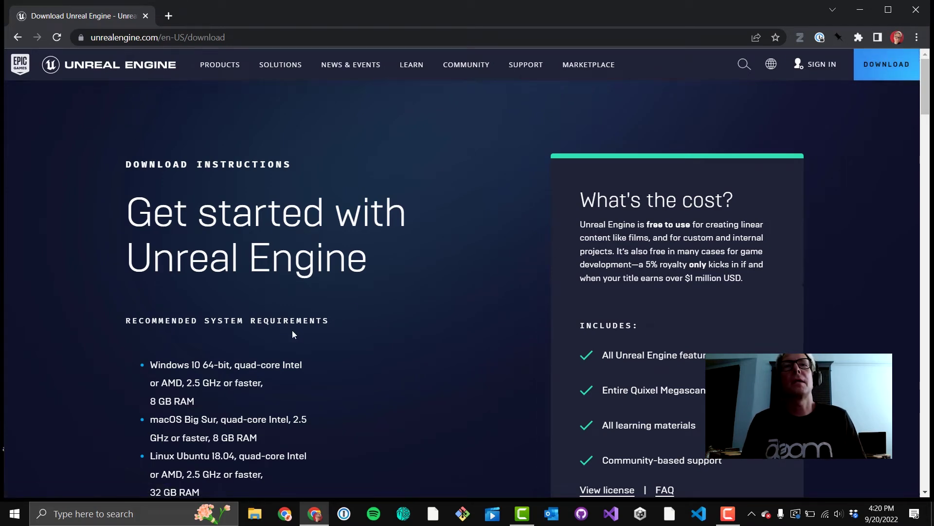
scroll(292, 330, "down", 2)
scroll(292, 334, "down", 6)
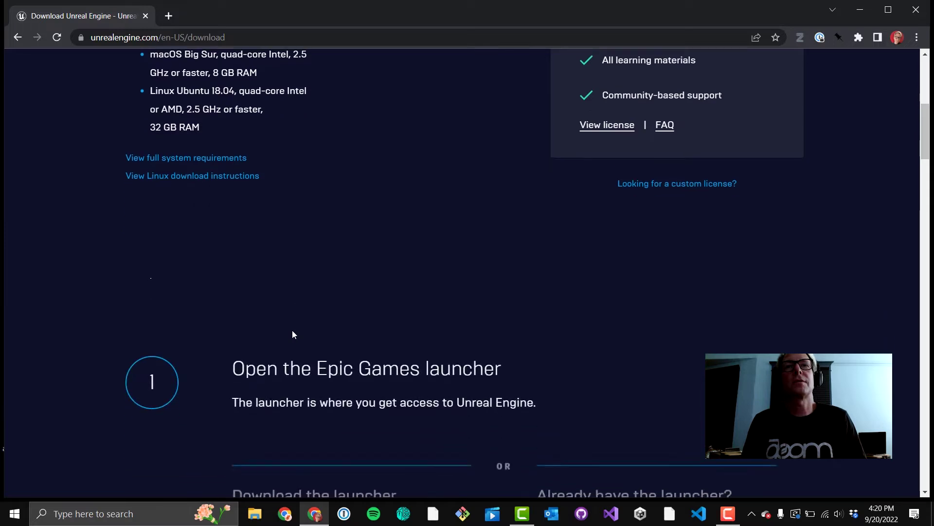
scroll(292, 334, "down", 1)
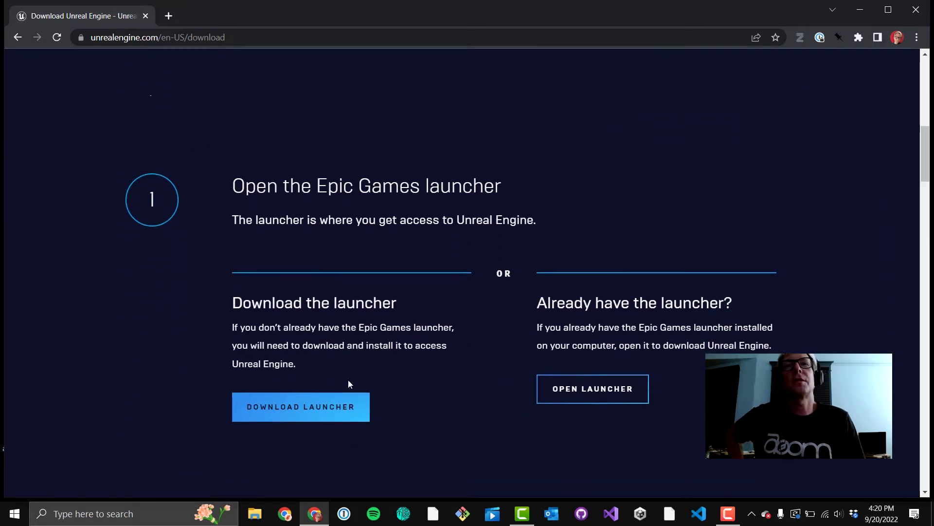
left_click(299, 414)
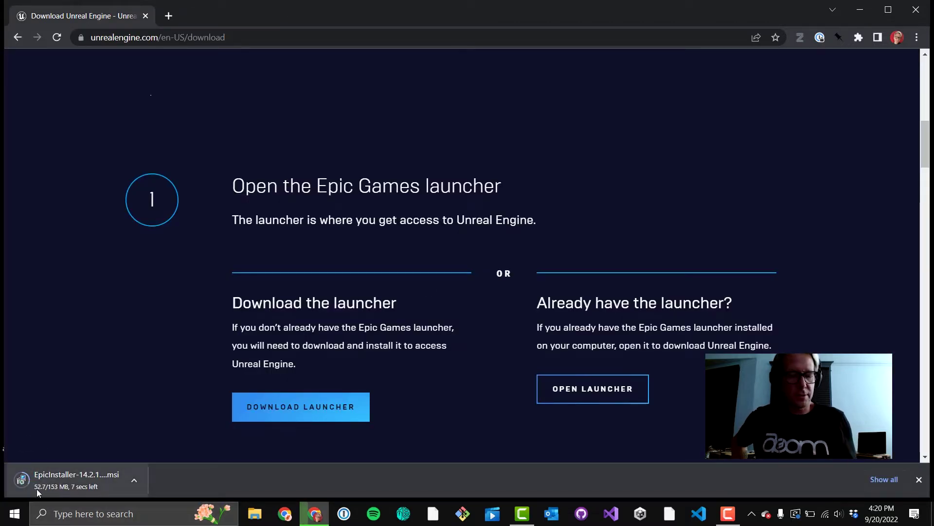
Step: Run the EpicInstaller and install the launcher to the default C:\Program Files (x86)\Epic Games\ folder
left_click(68, 489)
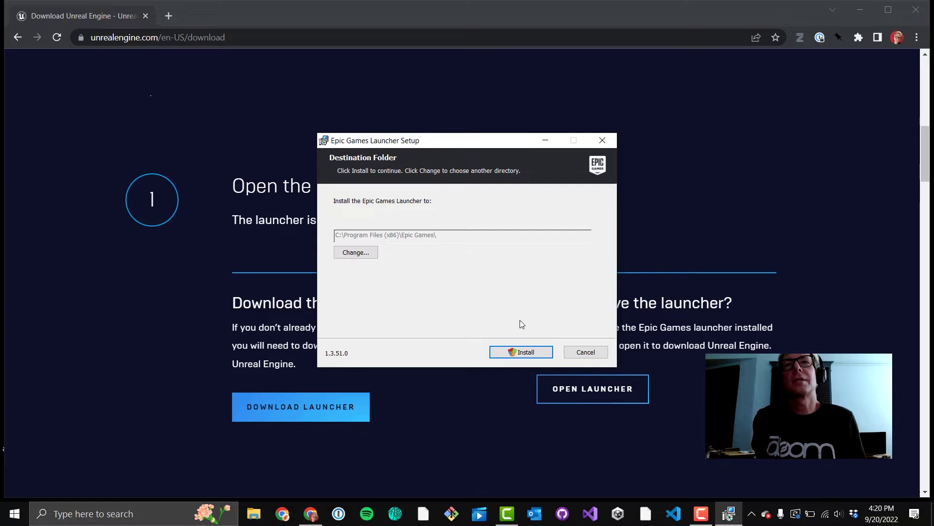
left_click(522, 352)
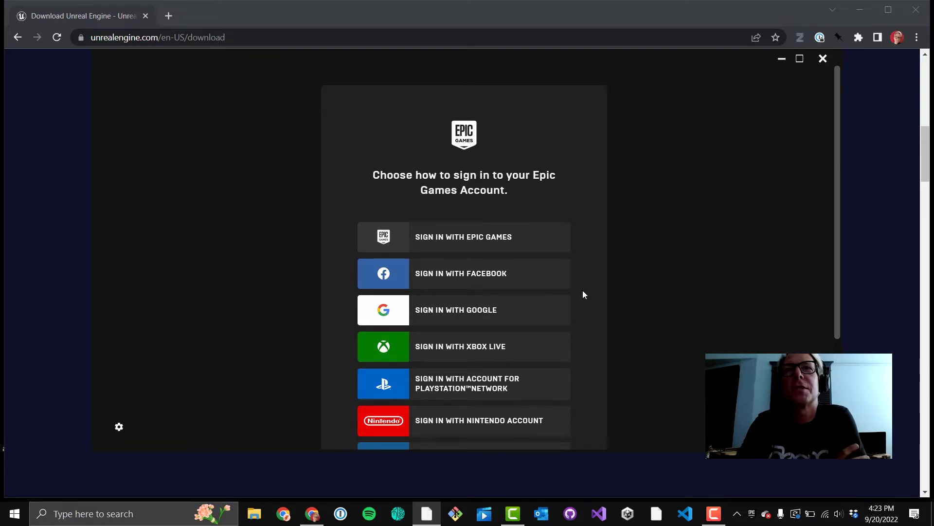
Step: Sign in with an Epic Games account, filling the email and password from 1Password
scroll(583, 292, "down", 3)
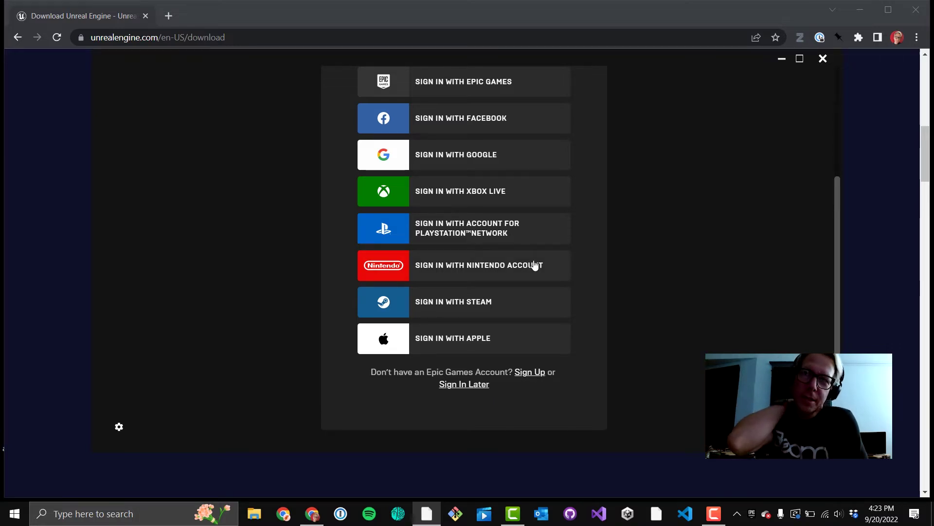
scroll(834, 200, "up", 2)
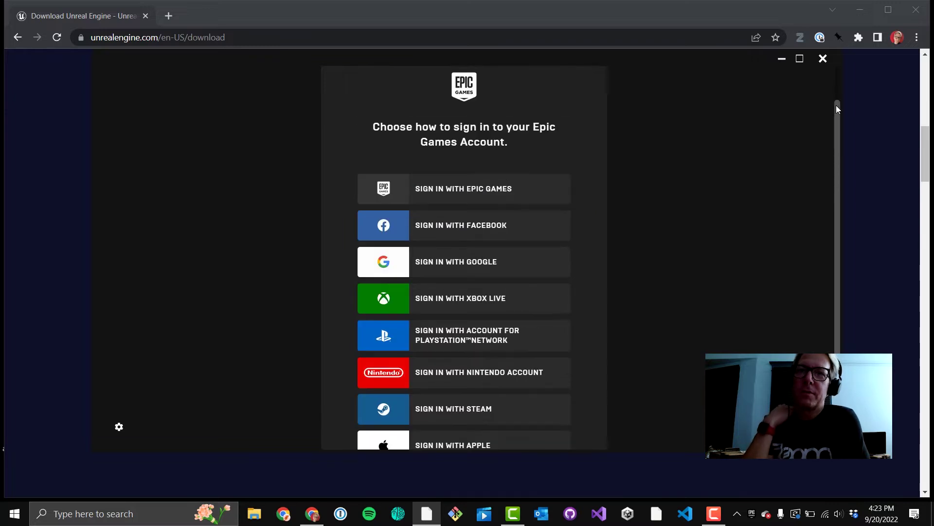
left_click(464, 188)
key("ctrl+backslash")
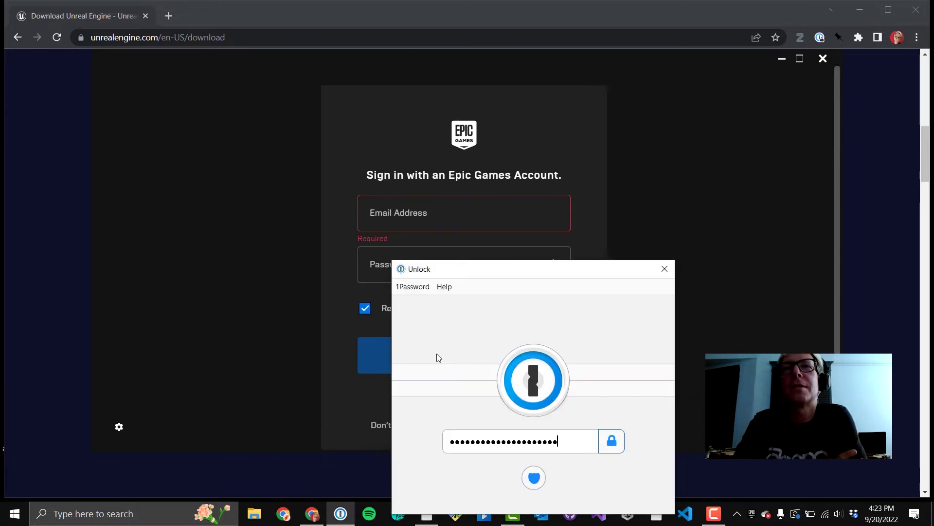
key("Return")
left_click(388, 200)
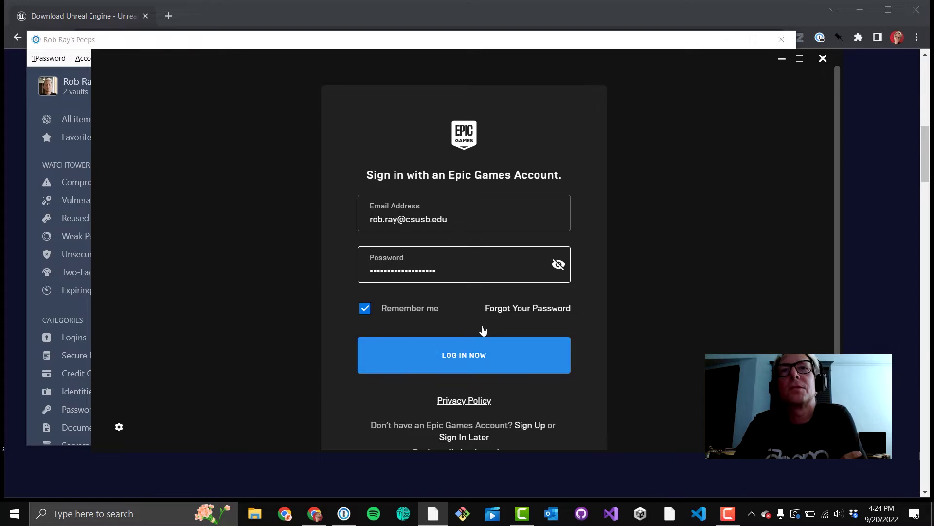
key("Return")
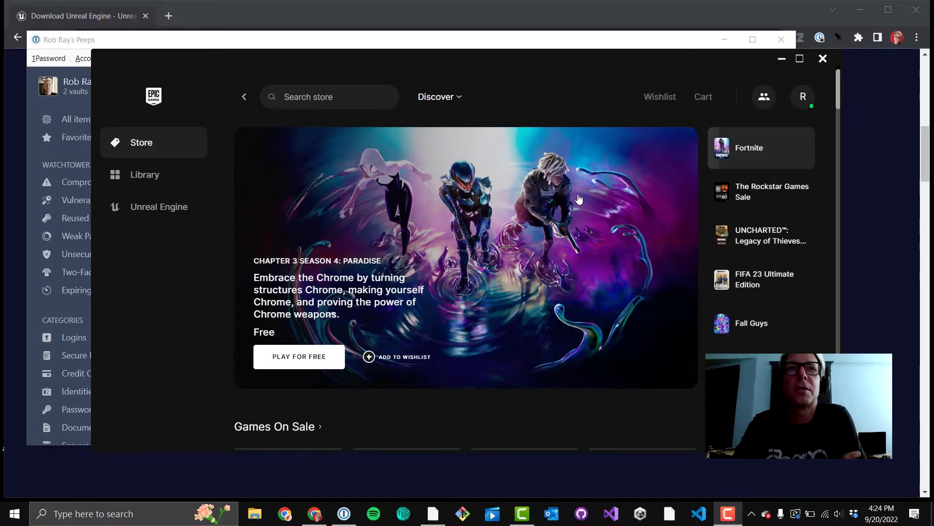
Step: Switch the launcher to its Unreal Engine section, showing the News page
scroll(575, 175, "down", 5)
scroll(558, 185, "up", 2)
scroll(546, 187, "up", 3)
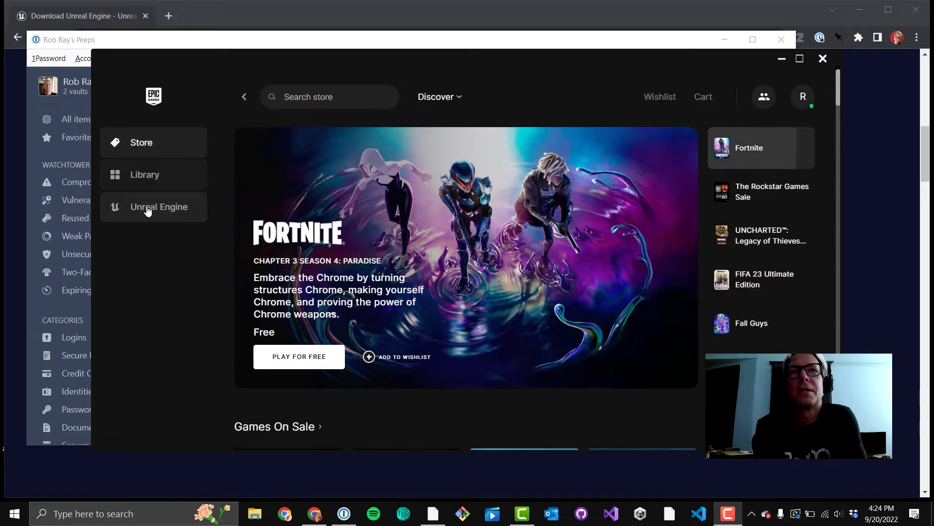
left_click(148, 210)
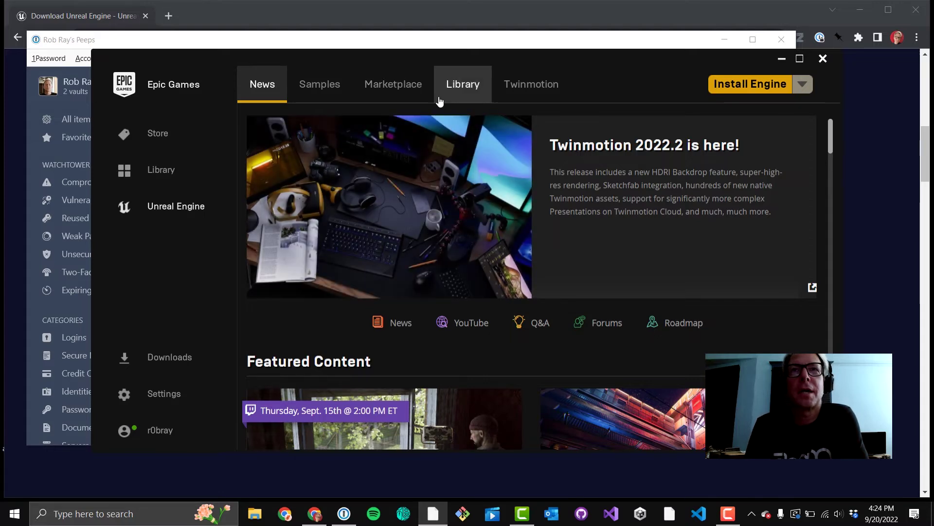
Step: In launcher Settings, uncheck free game and news/special offer desktop notifications, then go back
left_click(123, 394)
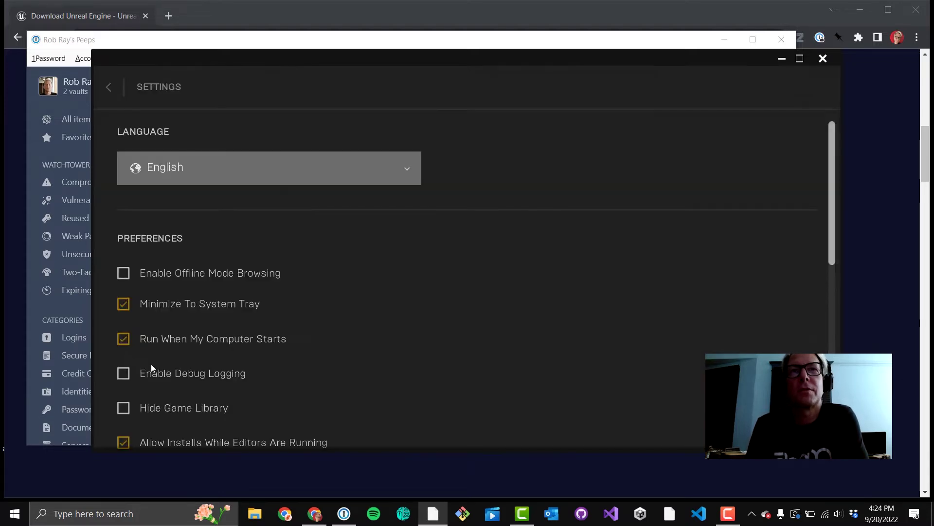
scroll(288, 288, "down", 2)
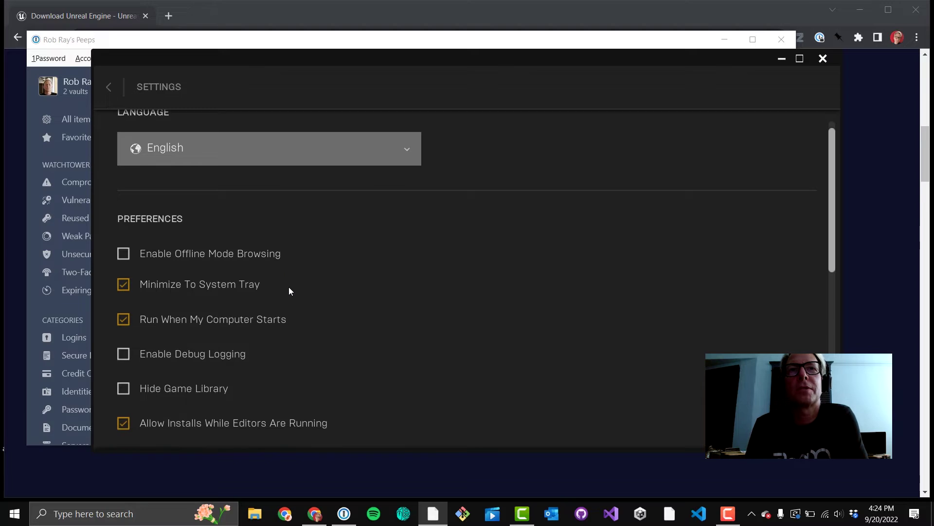
scroll(289, 291, "down", 5)
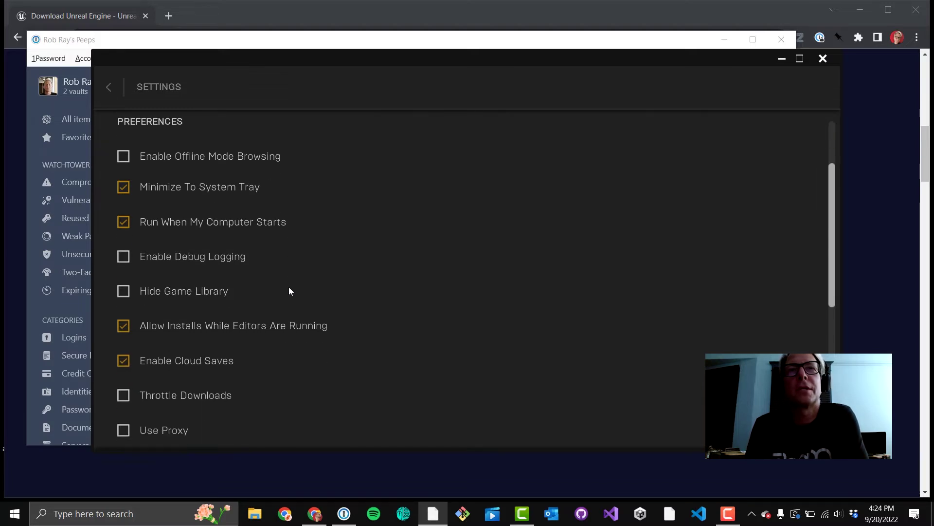
scroll(289, 291, "down", 7)
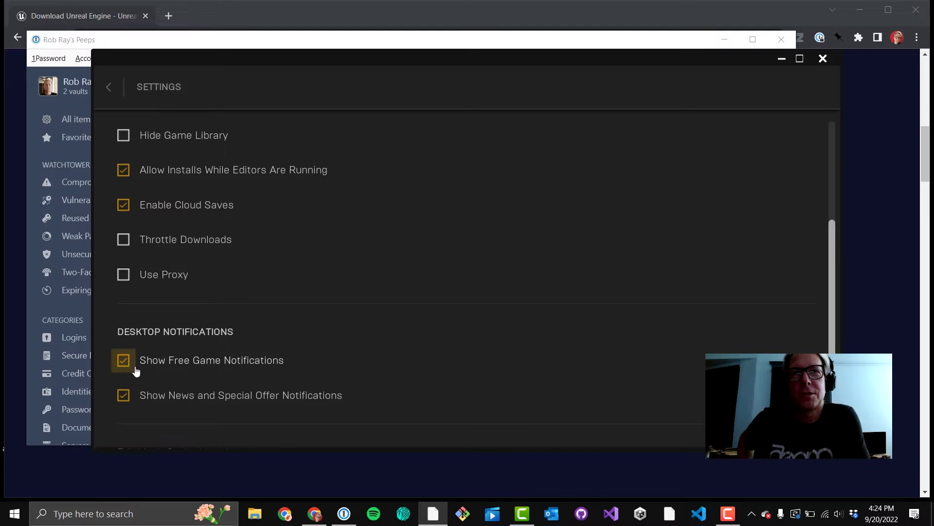
left_click(123, 366)
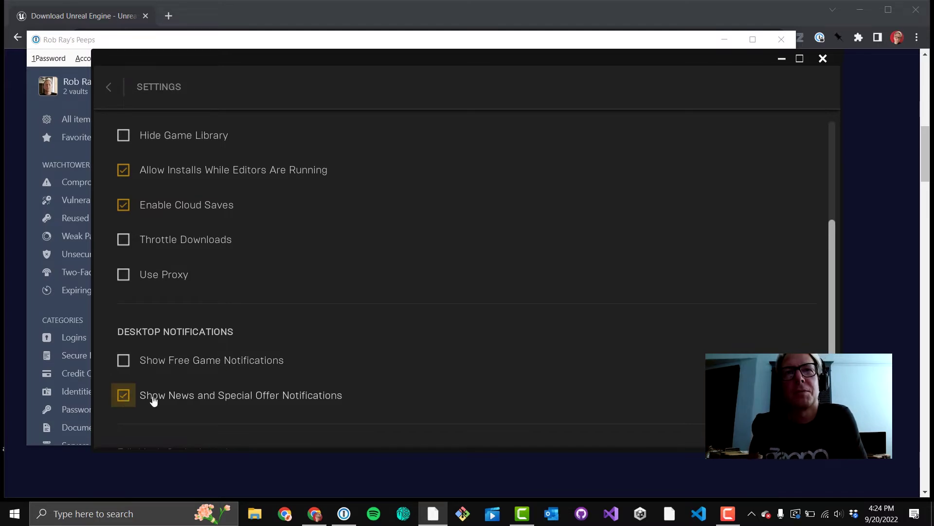
left_click(124, 396)
scroll(265, 341, "down", 4)
scroll(264, 340, "up", 10)
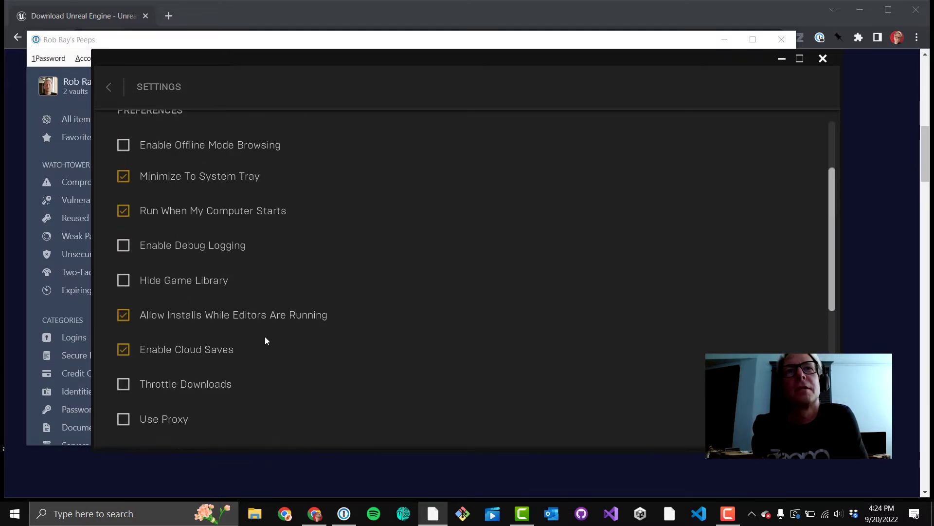
scroll(292, 331, "down", 3)
scroll(281, 302, "up", 3)
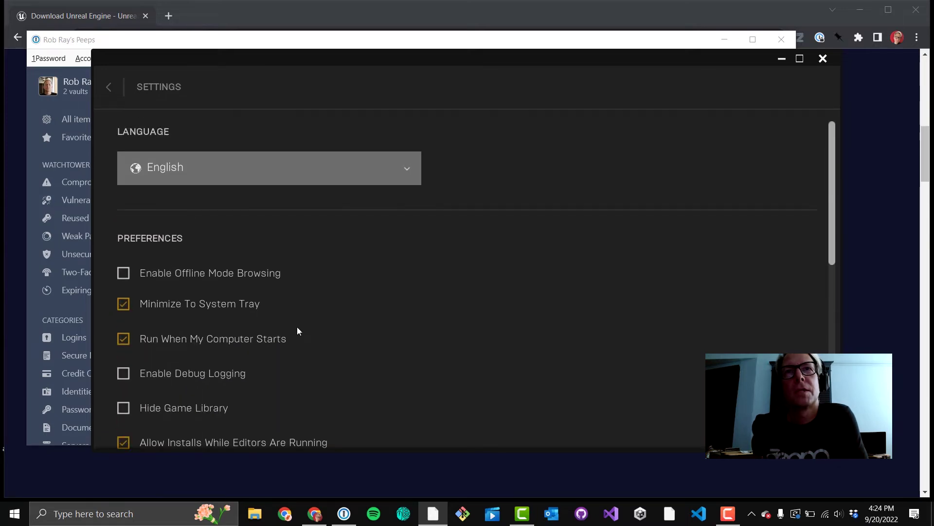
left_click(108, 88)
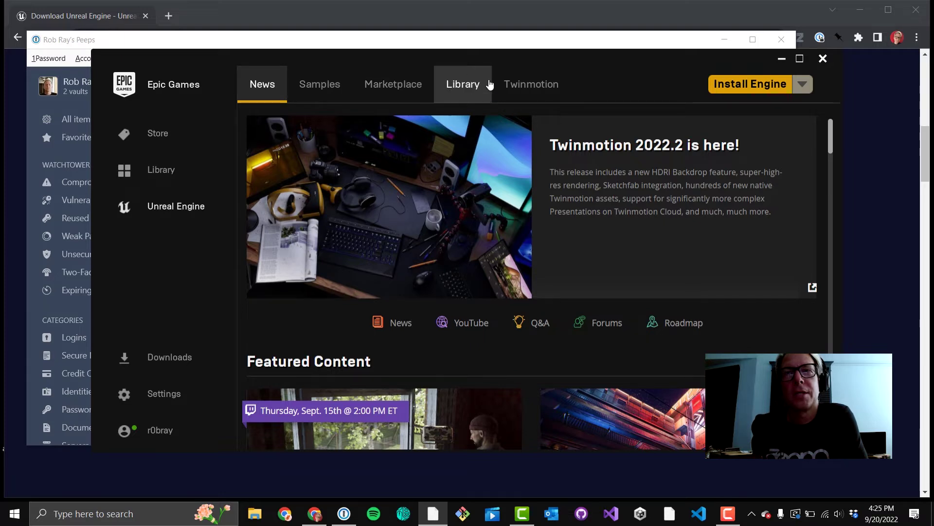
Step: In the Library, add a new Engine Versions slot and set it to 4.27.0
left_click(463, 86)
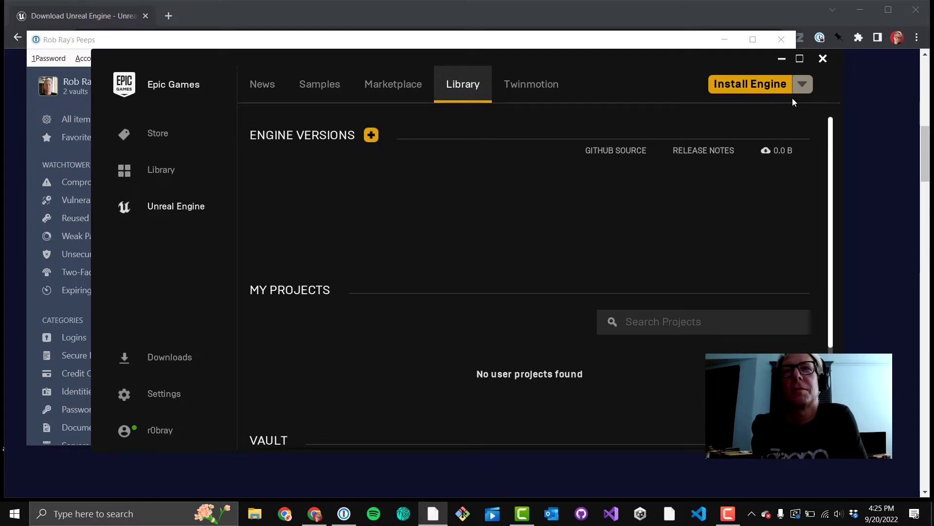
left_click(371, 136)
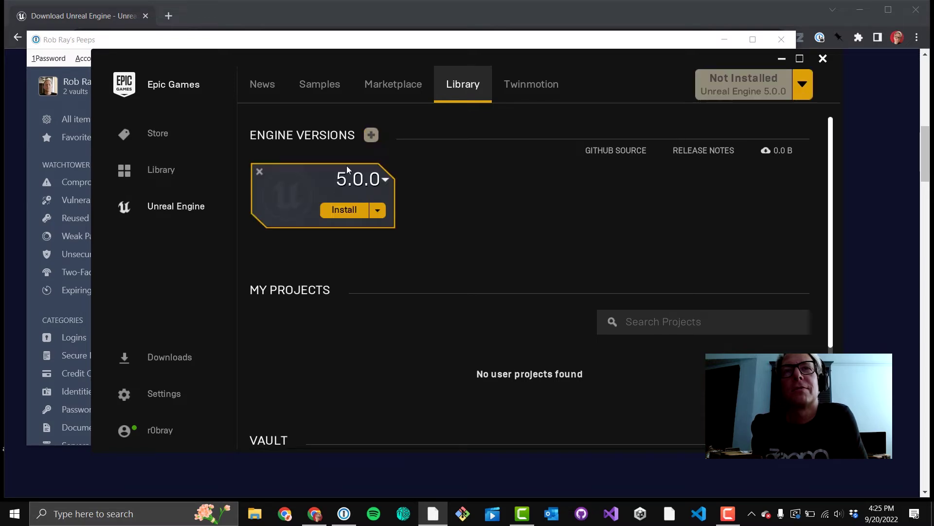
left_click(385, 181)
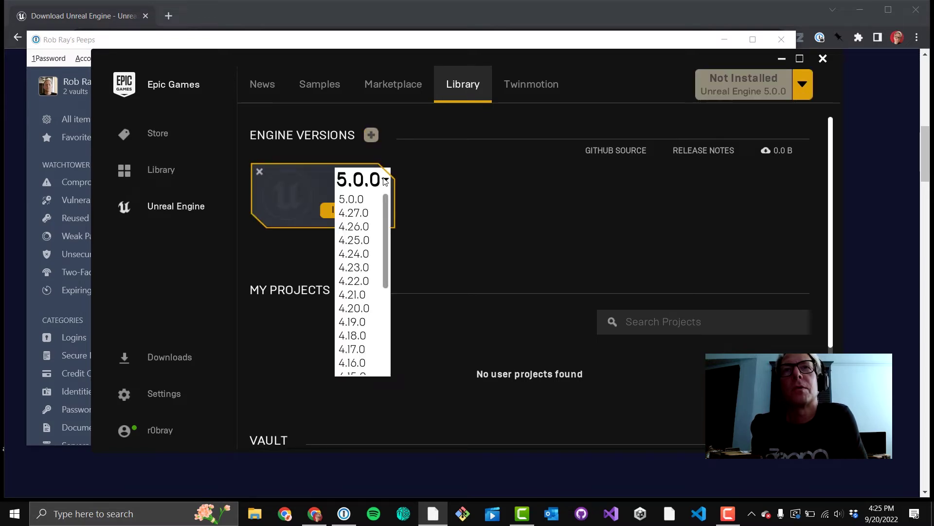
left_click(352, 213)
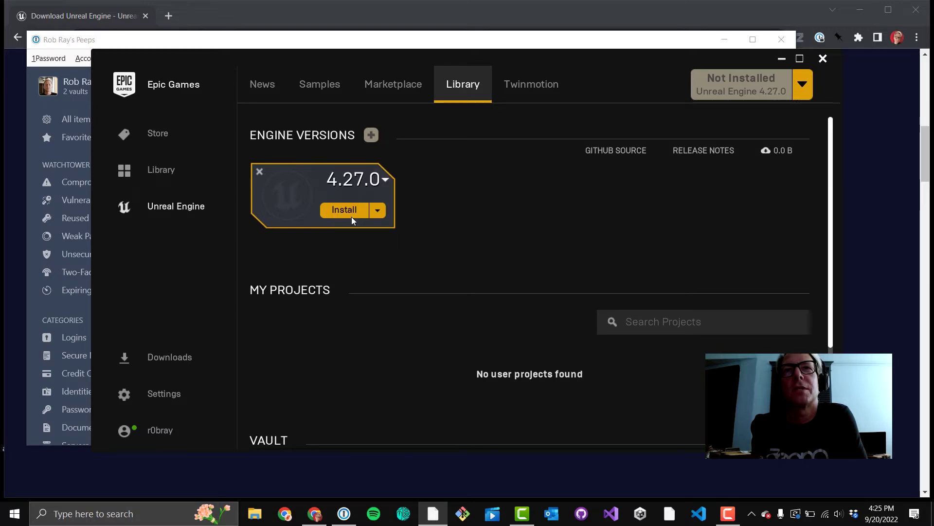
left_click(376, 211)
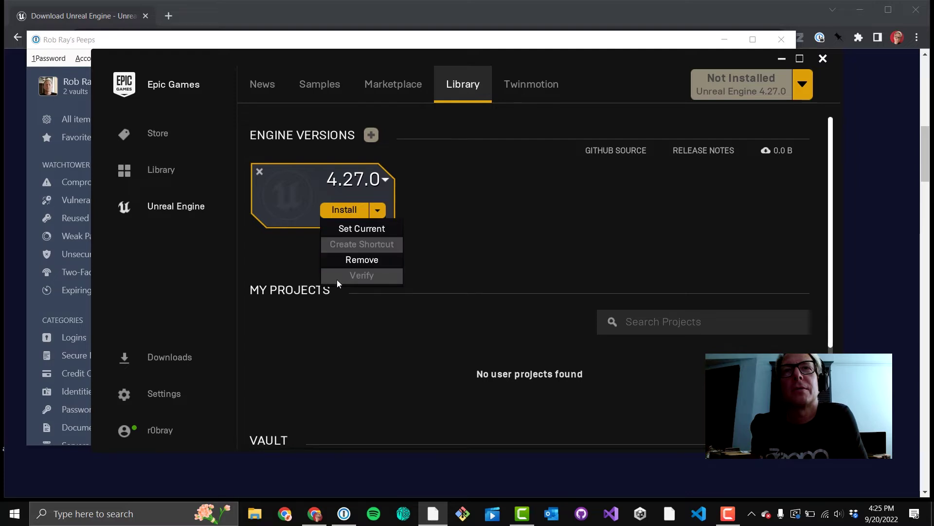
left_click(347, 209)
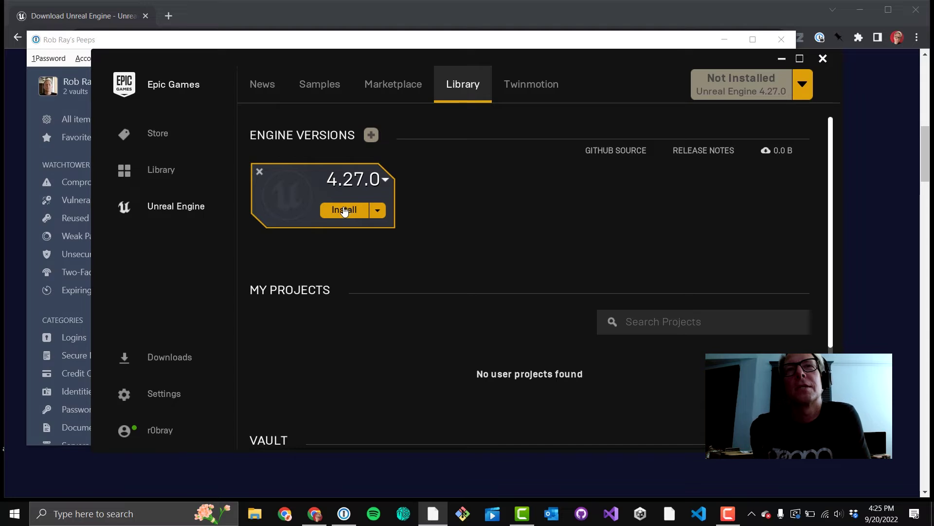
Step: Accept the EULA and install Unreal Engine 4.27 into the default Epic Games folder
left_click(345, 210)
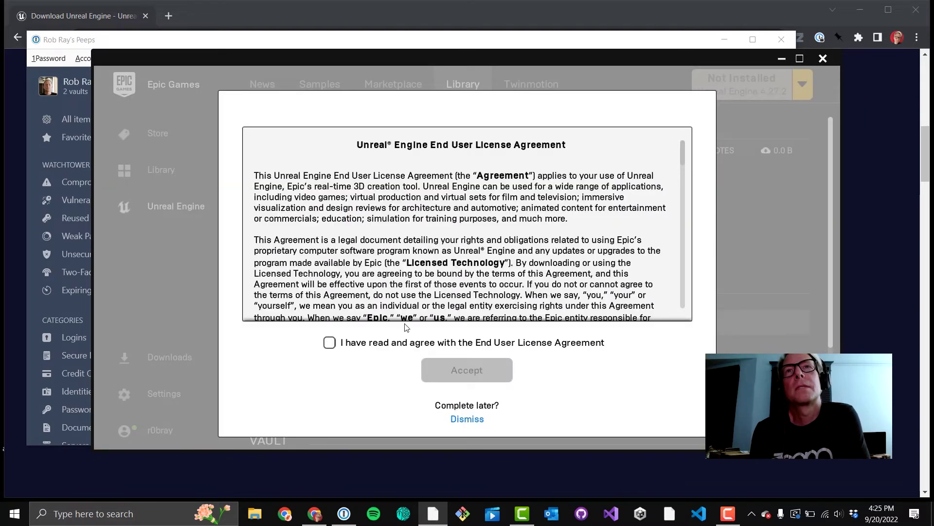
left_click(394, 343)
left_click(456, 371)
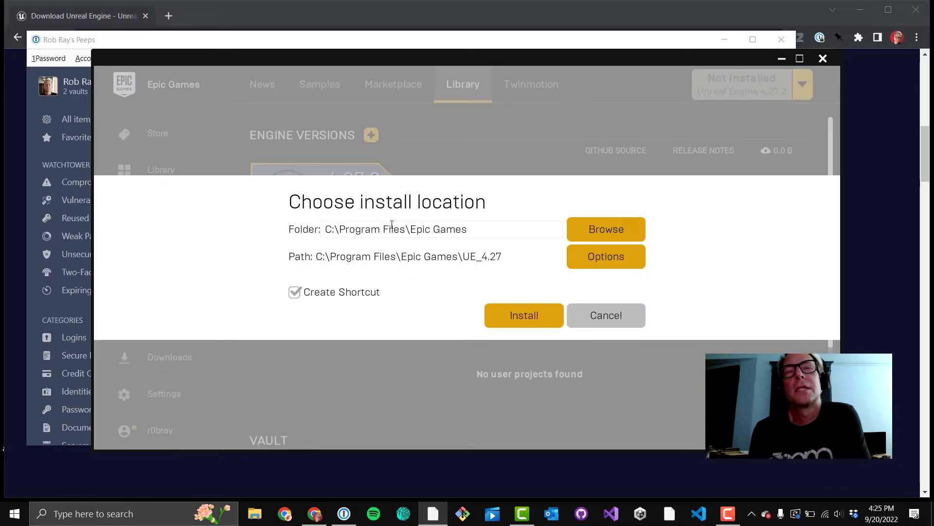
left_click(507, 324)
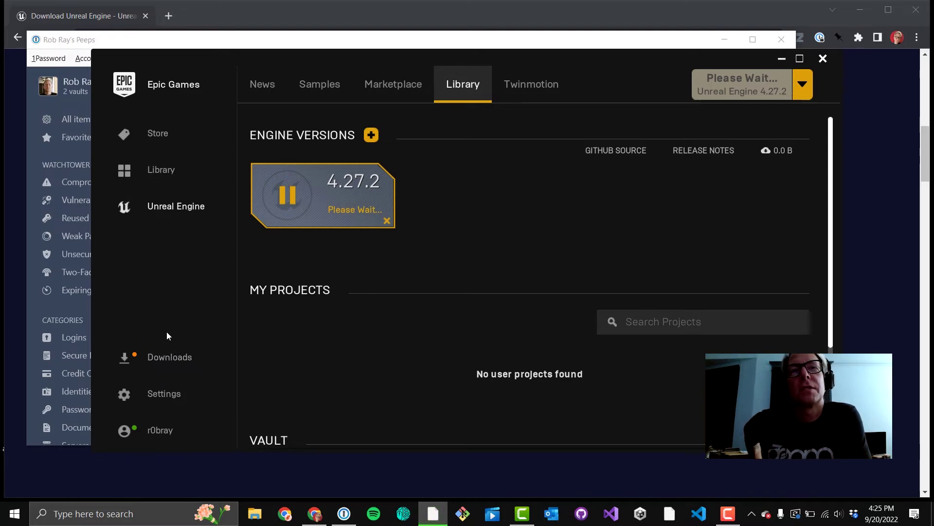
Step: Once the 4.27.2 installation completes, launch Unreal Engine 4.27.2 from its engine card
left_click(151, 356)
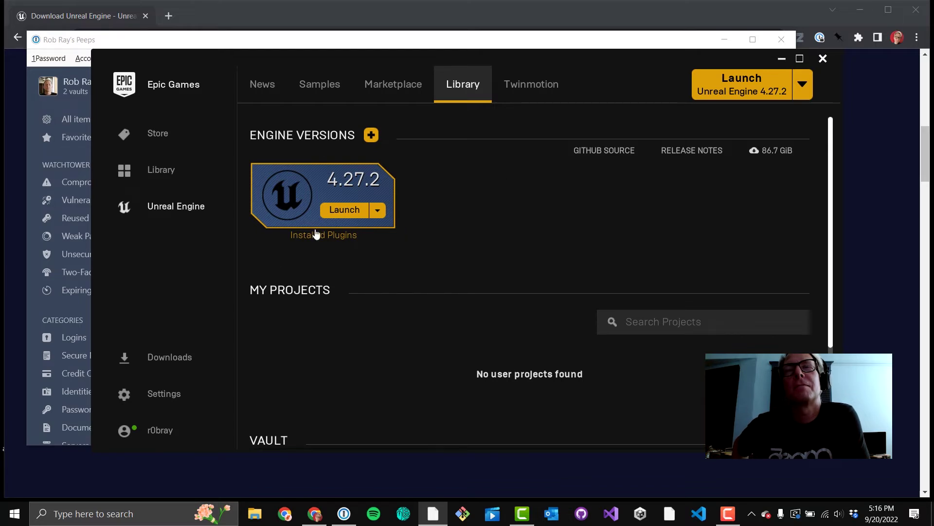
left_click(379, 211)
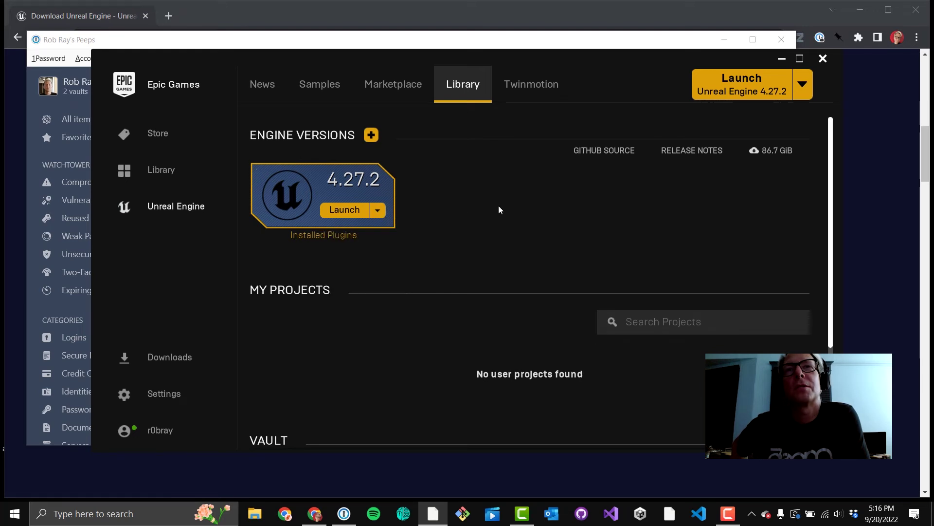
left_click(335, 210)
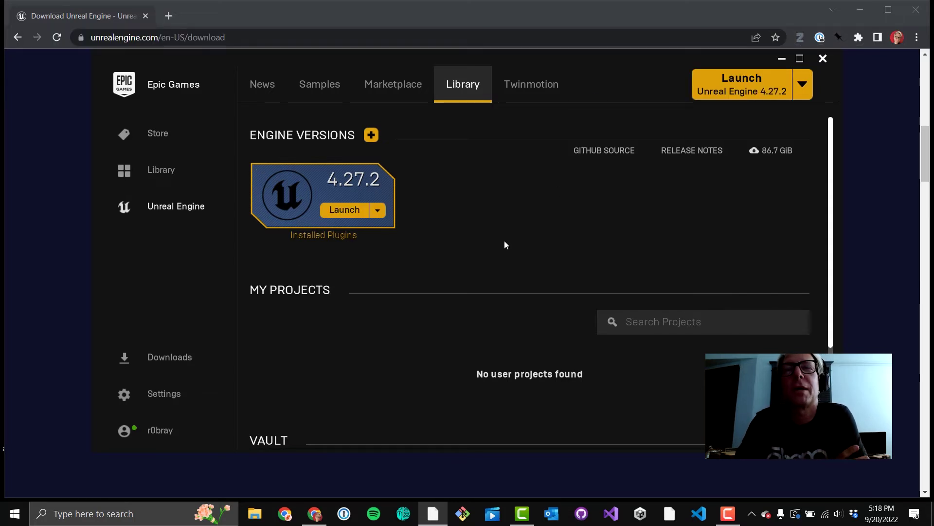
left_click(351, 210)
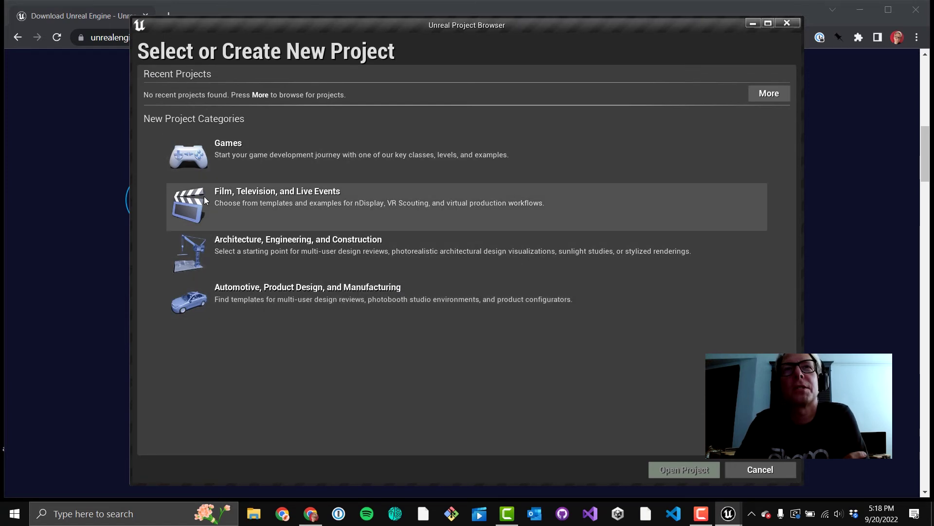
Step: Choose the Games project category, then the Virtual Reality template
left_click(230, 153)
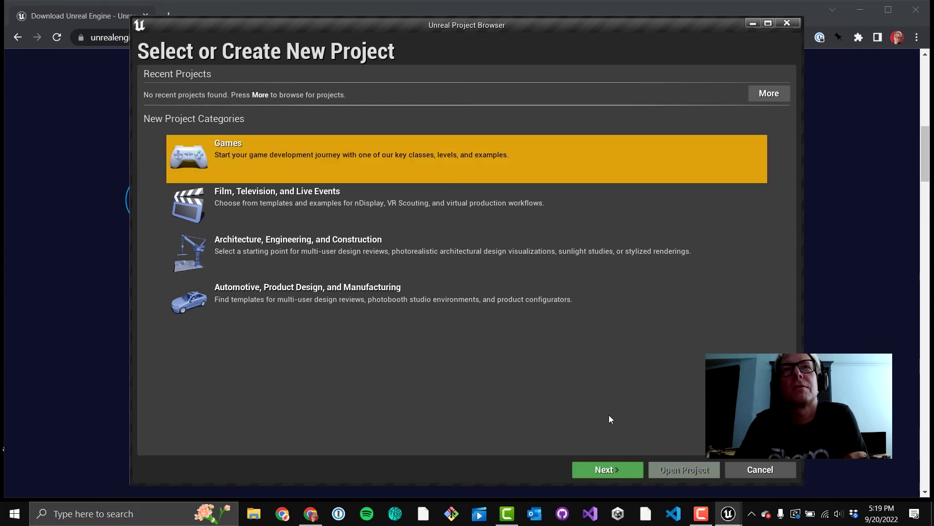
left_click(606, 468)
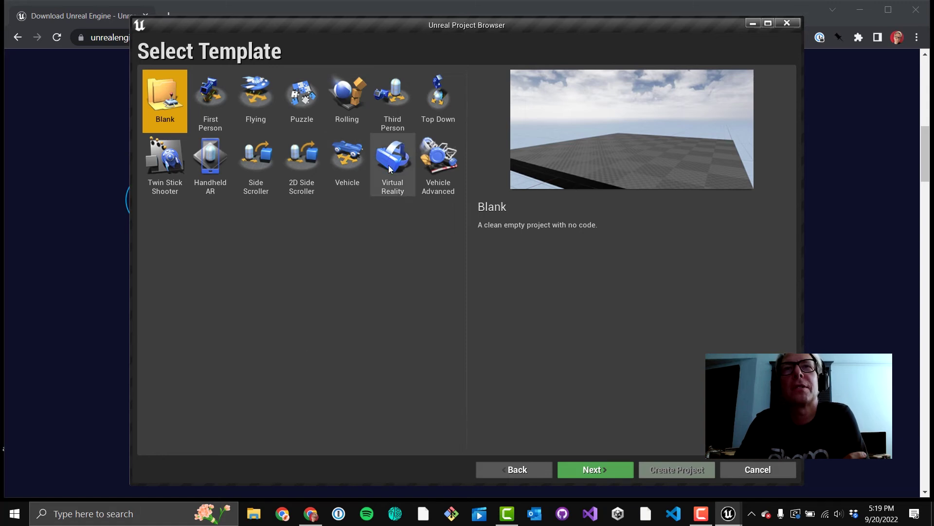
left_click(390, 168)
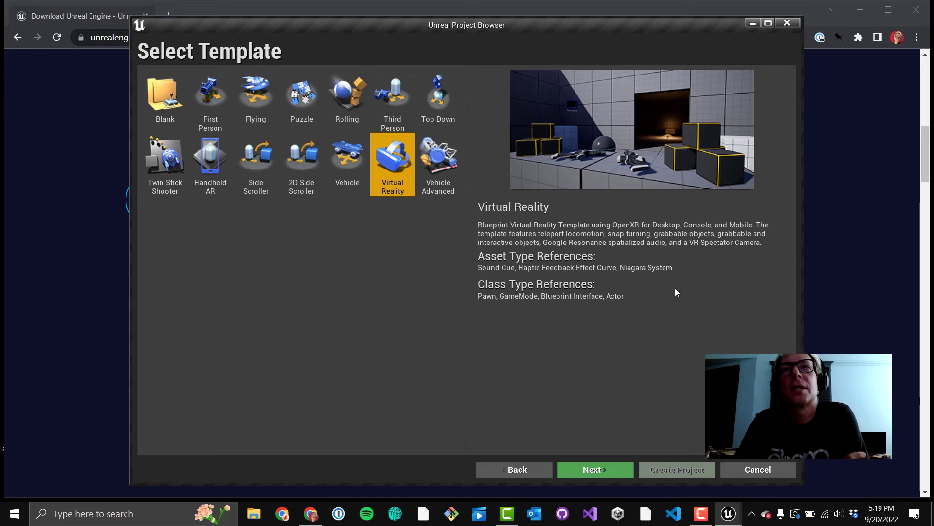
Step: On the Project Settings page, choose With Starter Content
left_click(588, 469)
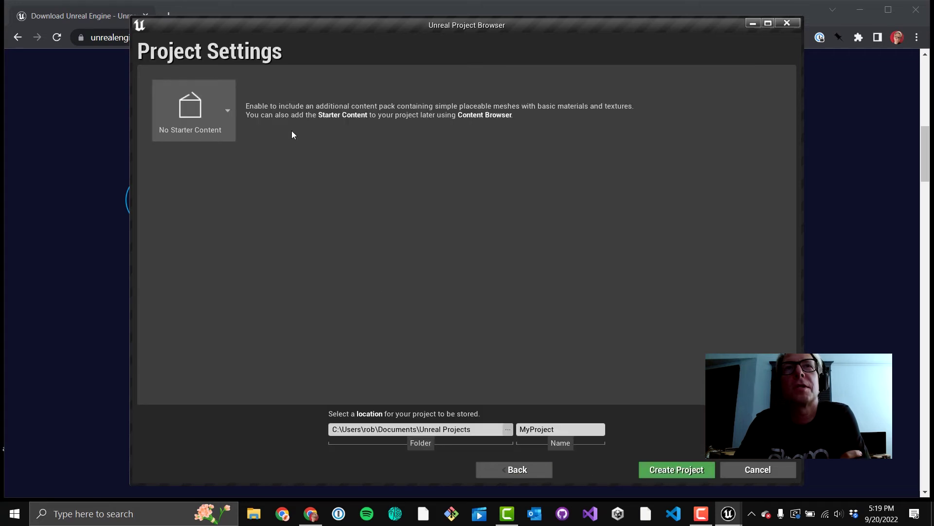
left_click(227, 111)
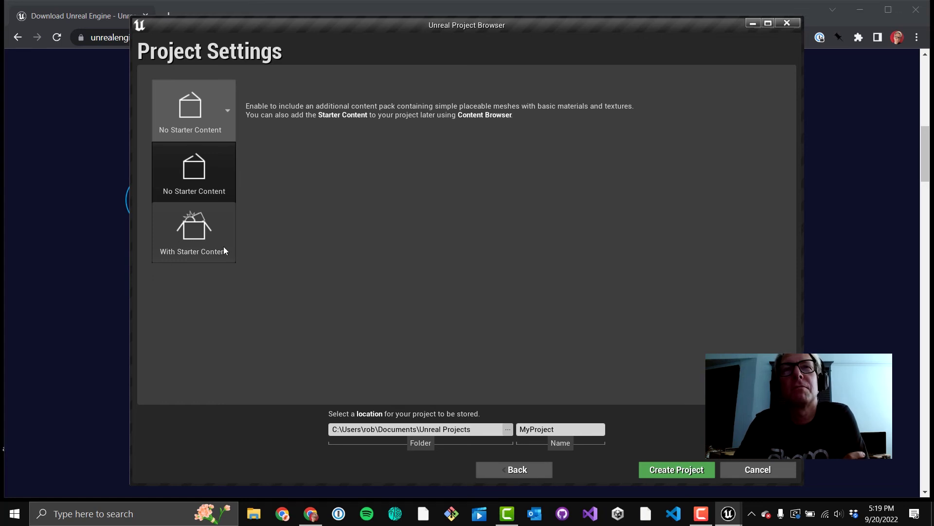
left_click(217, 239)
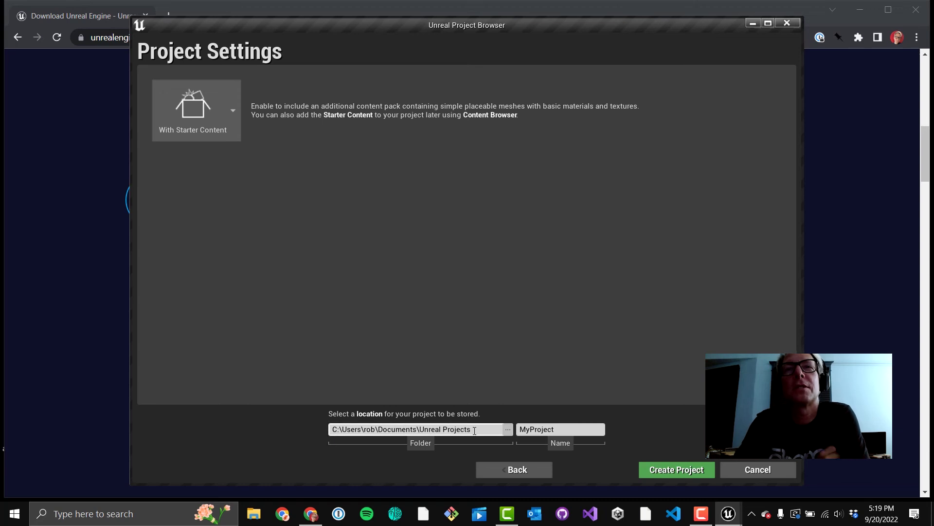
Step: Replace the default name MyProject with NewVRProject
left_click(538, 428)
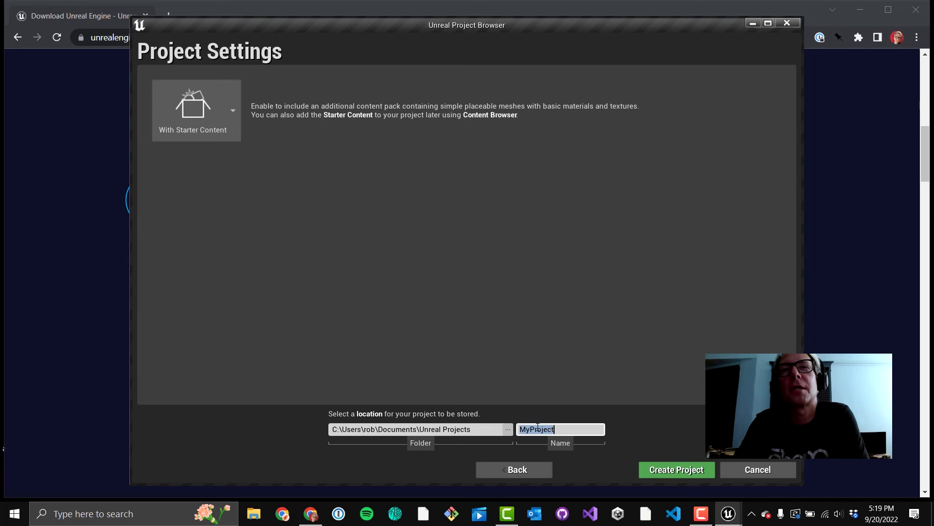
type("NewVRPRoject")
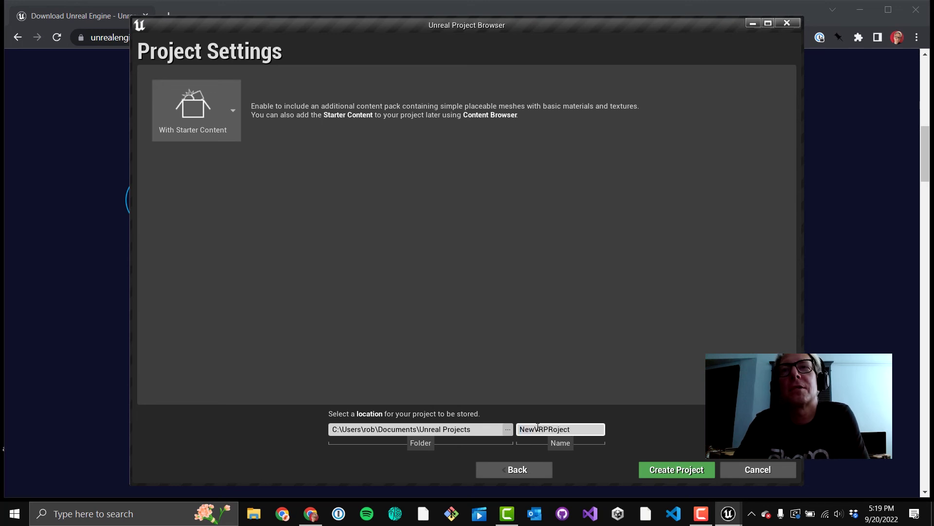
key("BackSpace")
key("BackSpace")
key("BackSpace")
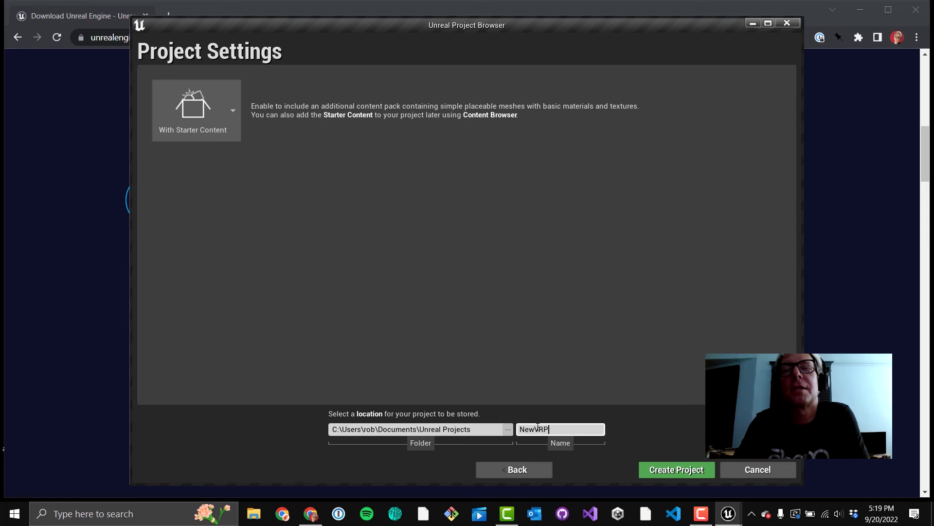
type("roject")
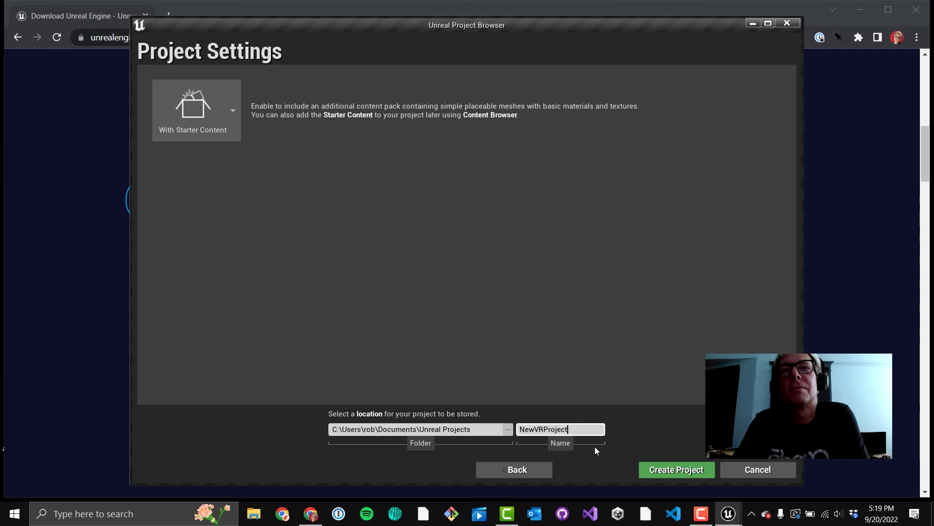
Step: Create the NewVRProject VR-template project and start its generation
left_click(670, 470)
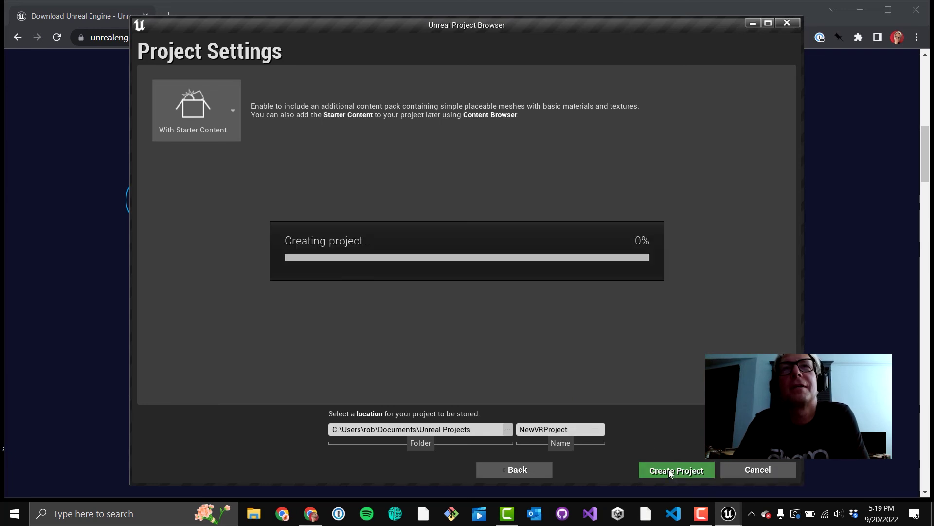